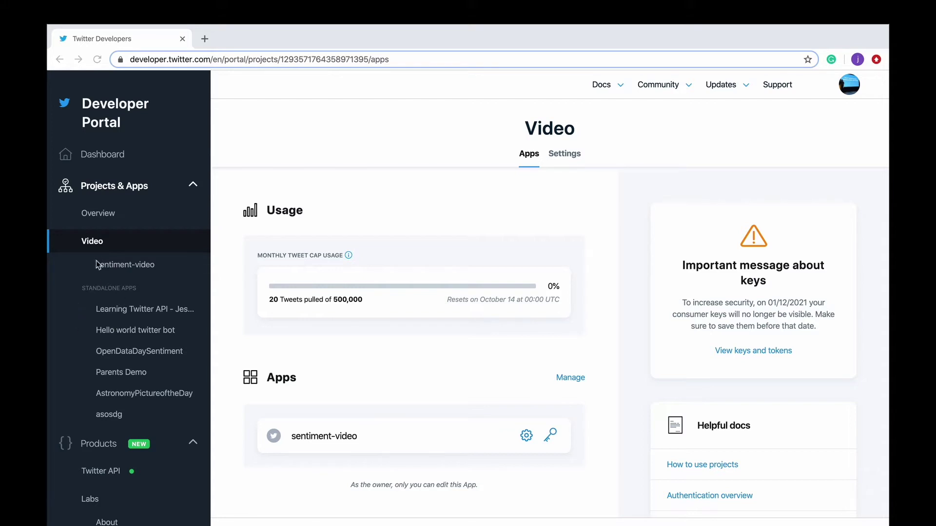
Go to Twitter API products, view Recent search details, and open its documentation introduction.
left_click(92, 473)
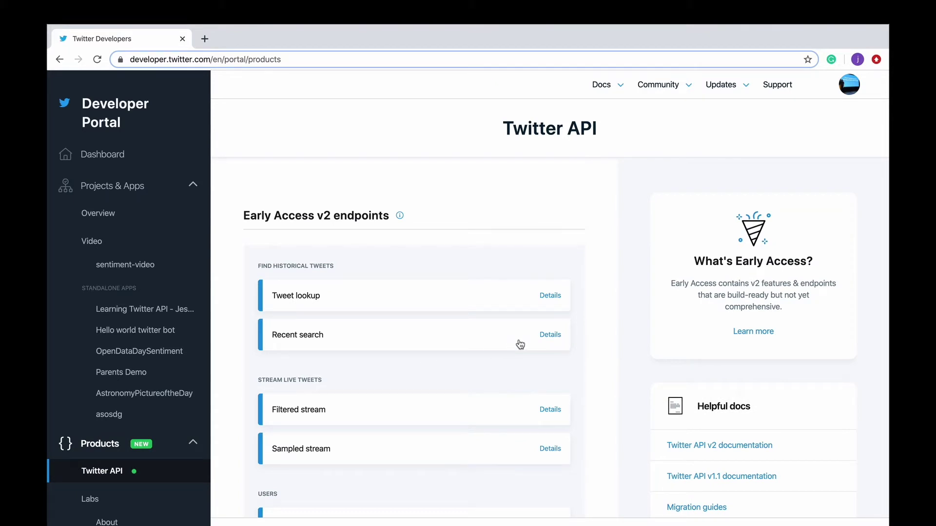
left_click(548, 337)
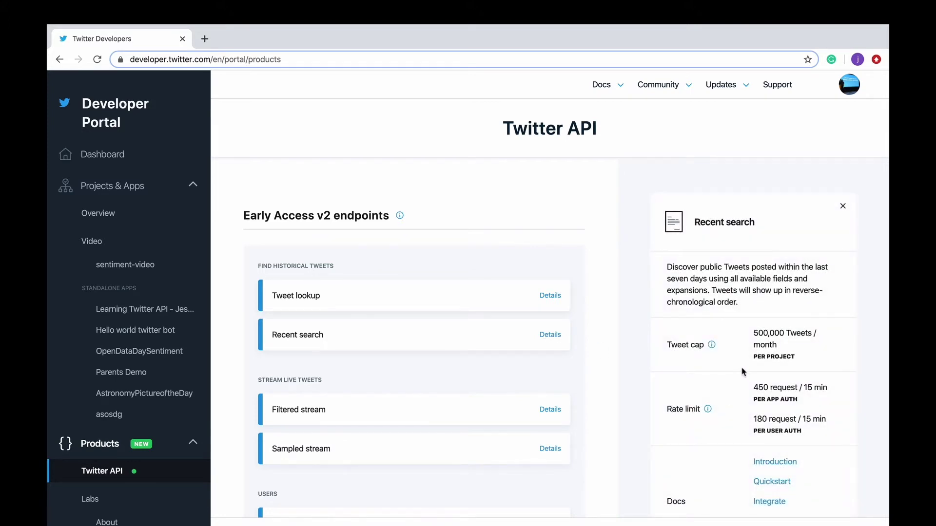
scroll(742, 372, "down", 2)
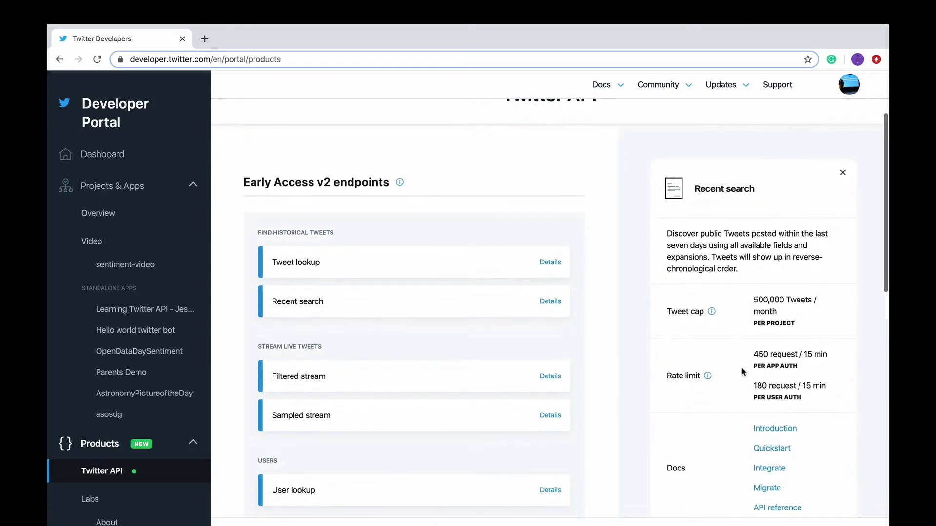
scroll(741, 372, "down", 1)
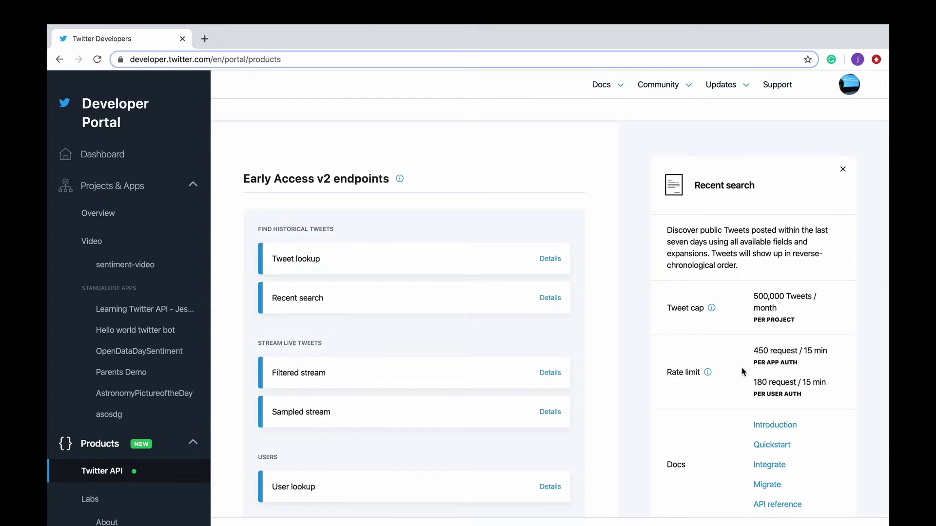
scroll(741, 372, "up", 1)
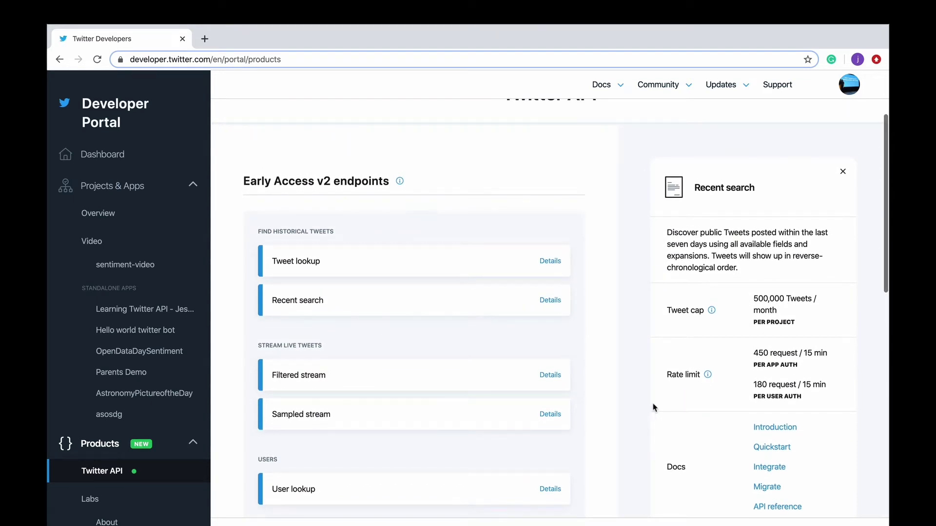
left_click(765, 432)
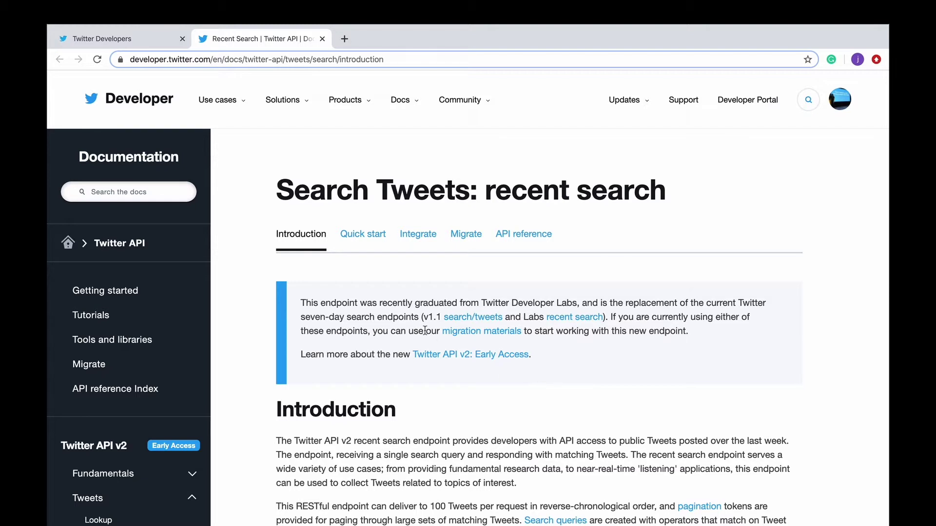
Switch to sentiment.py in Atom, showing create_twitter_url and process_yaml.
left_click(611, 31)
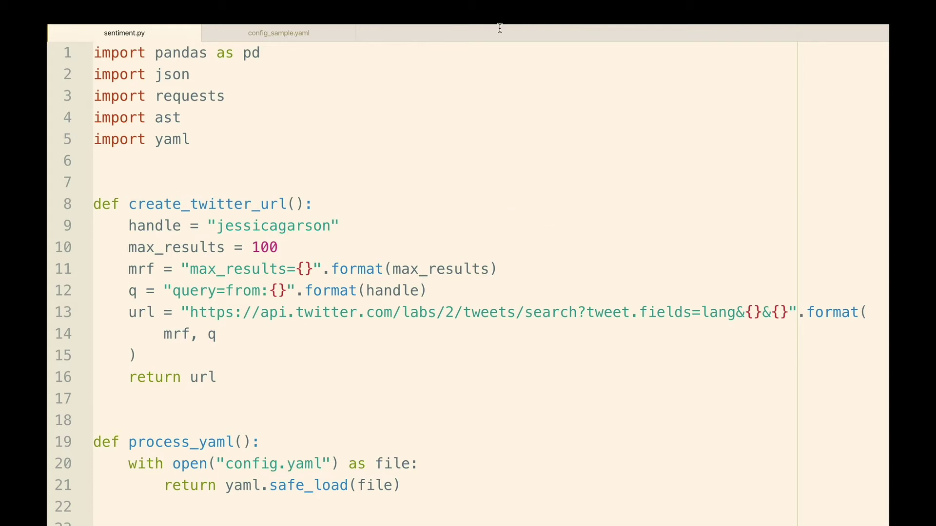
Place the caret on the blank line under '# Connect to Twitter' in sentiment.py.
left_click(610, 31)
left_click(619, 56)
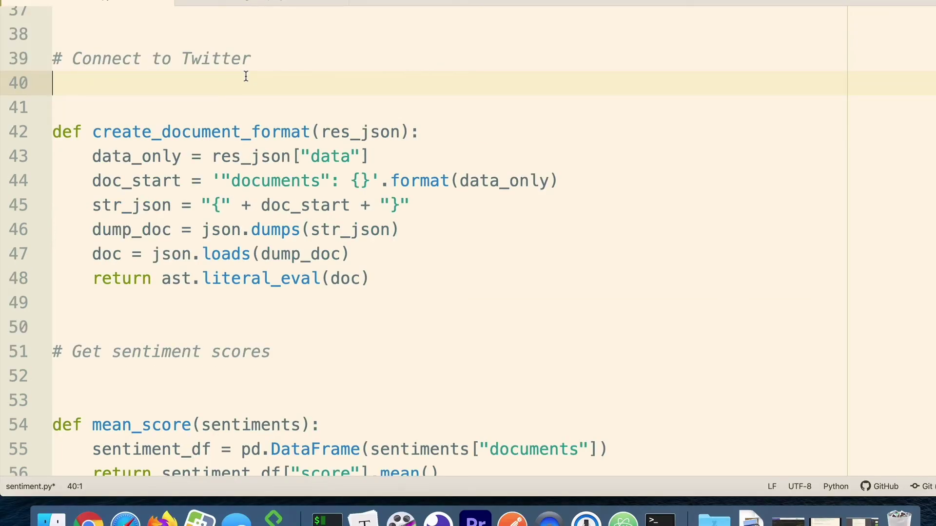
type("def ")
type("tw")
type("itter")
Declare twitter_auth_and_connect(bearer_token, url) and start its body.
left_click(210, 112)
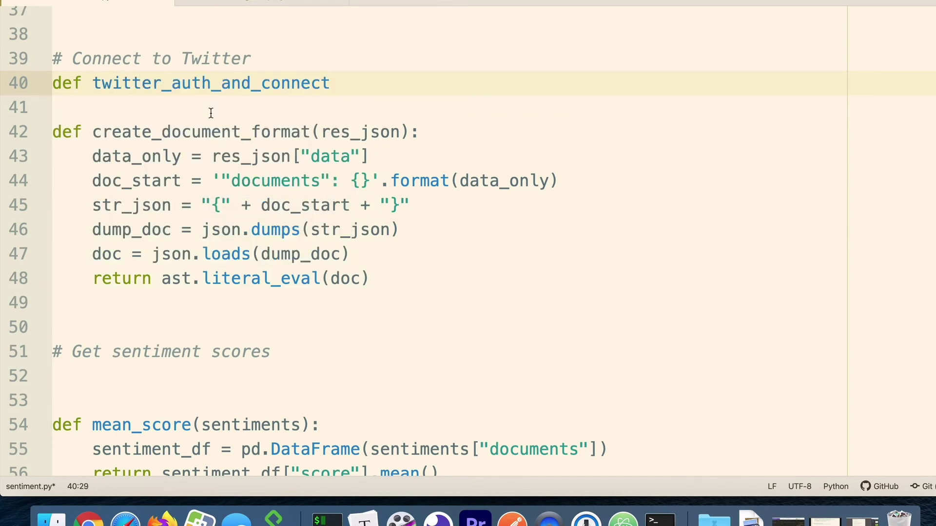
type("()")
type("bear")
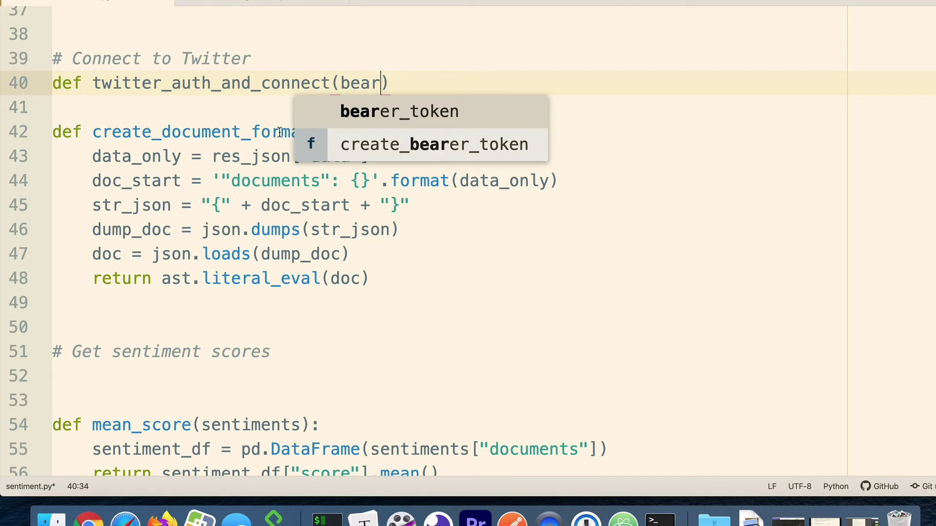
left_click(408, 117)
type(", ")
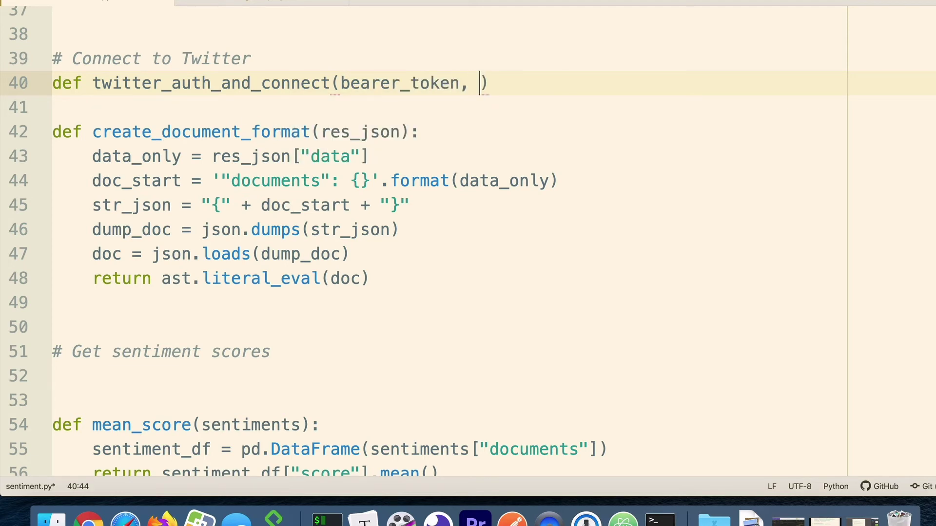
type("url")
key("Right")
type(":")
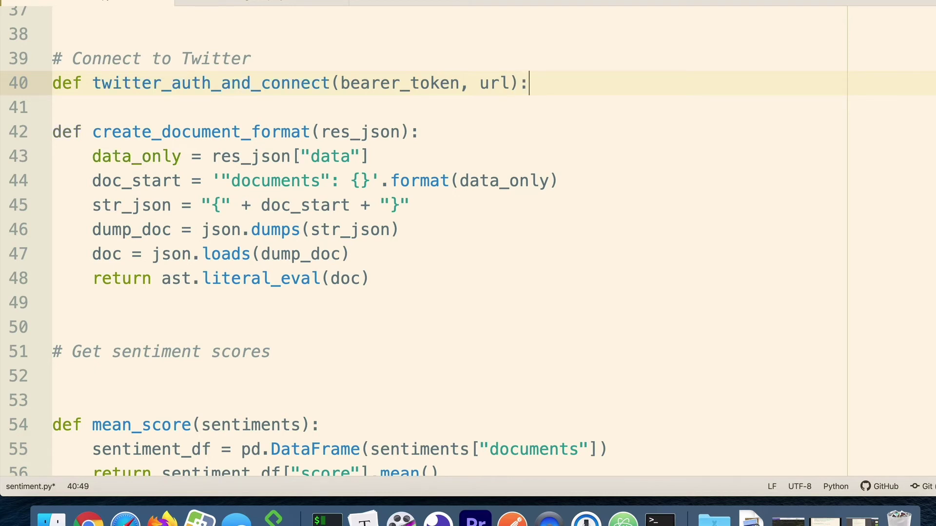
key("Return")
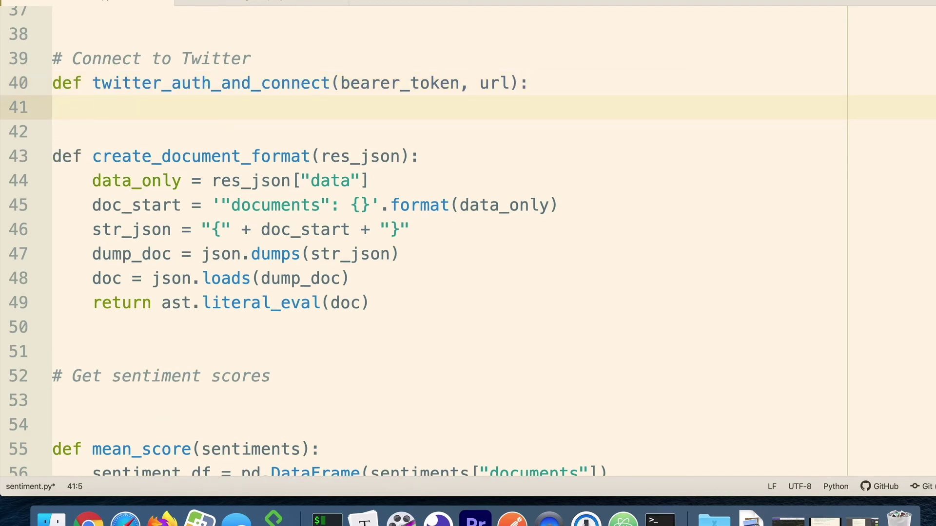
type("je")
Build a headers dict with a Bearer Authorization value formatted with bearer_token, then start a new line.
key("BackSpace")
key("BackSpace")
type("hea")
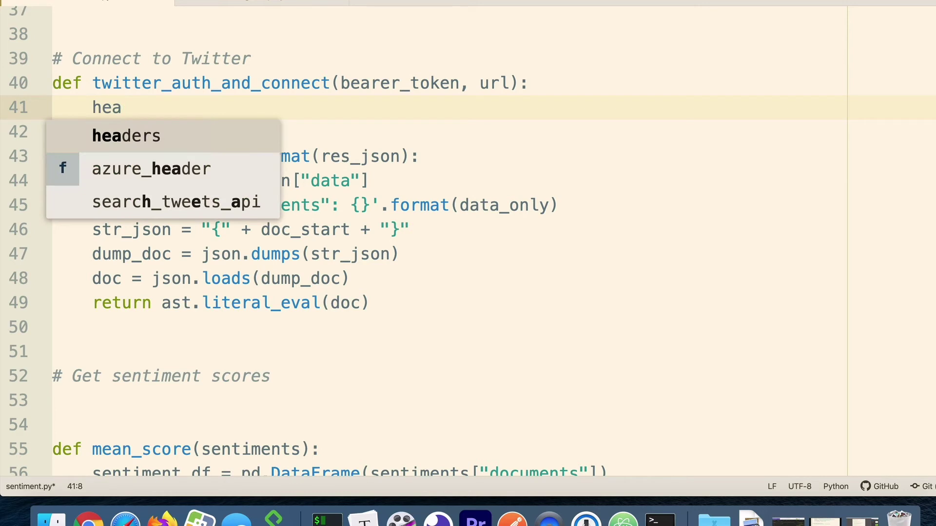
key("Tab")
type("= ")
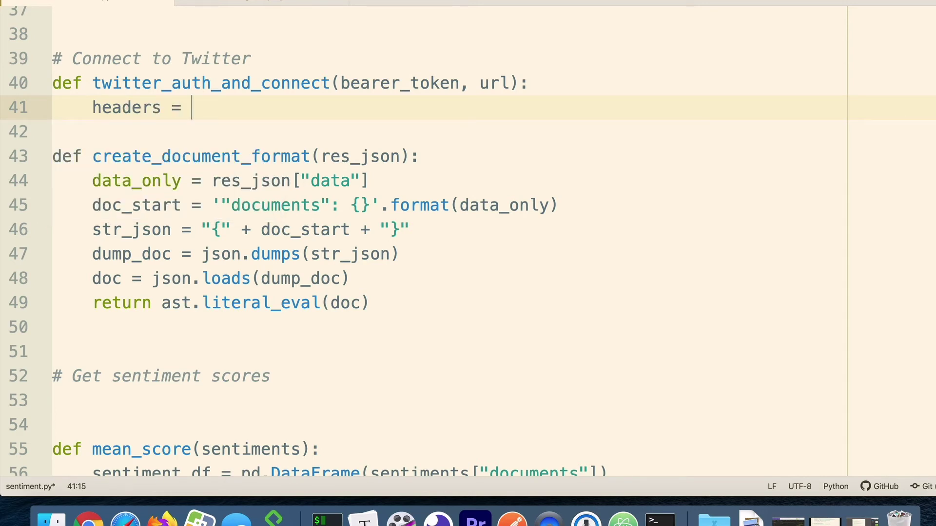
type("{")
type("\"\": ")
type("\"")
key("Left")
key("Left")
key("Left")
key("Left")
type("Auth")
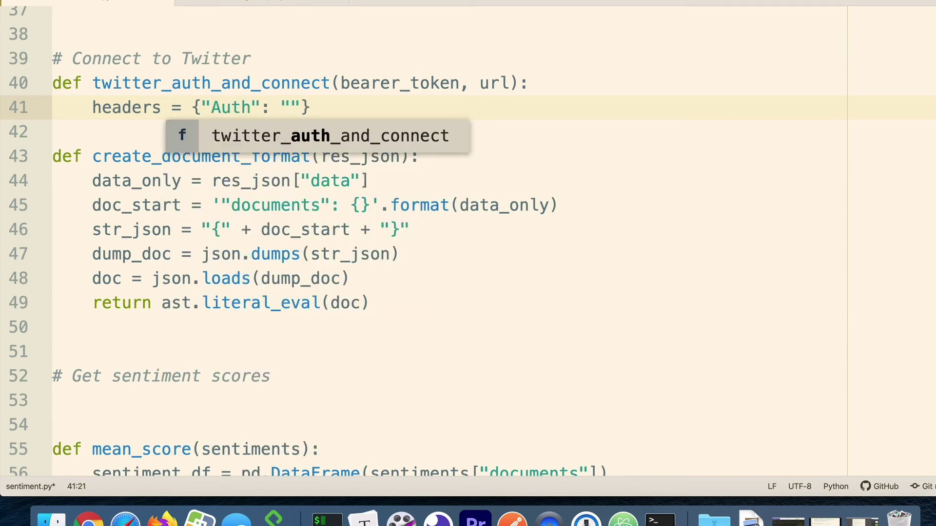
type("or")
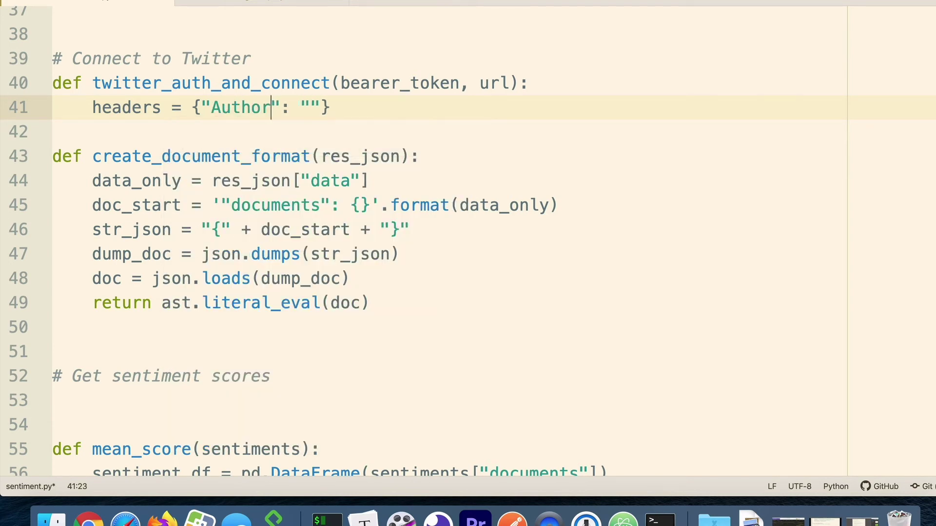
type("ization")
key("Right")
key("Right")
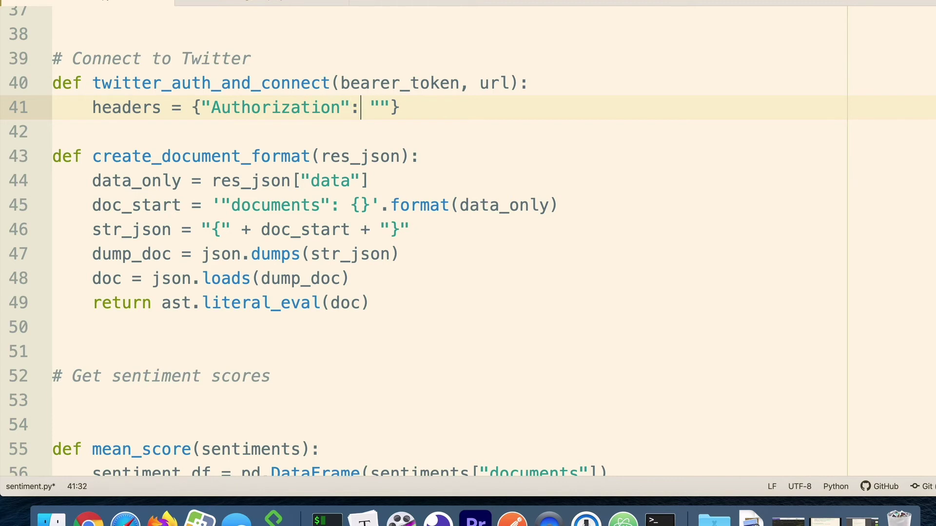
key("Right")
key("Right")
type("Bea")
type("rer ")
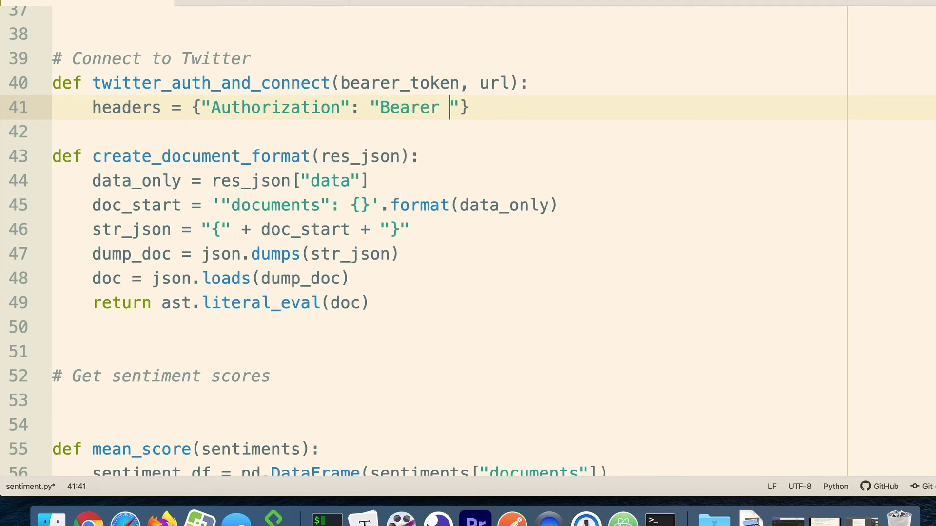
type("{}")
key("Right")
type(".format(")
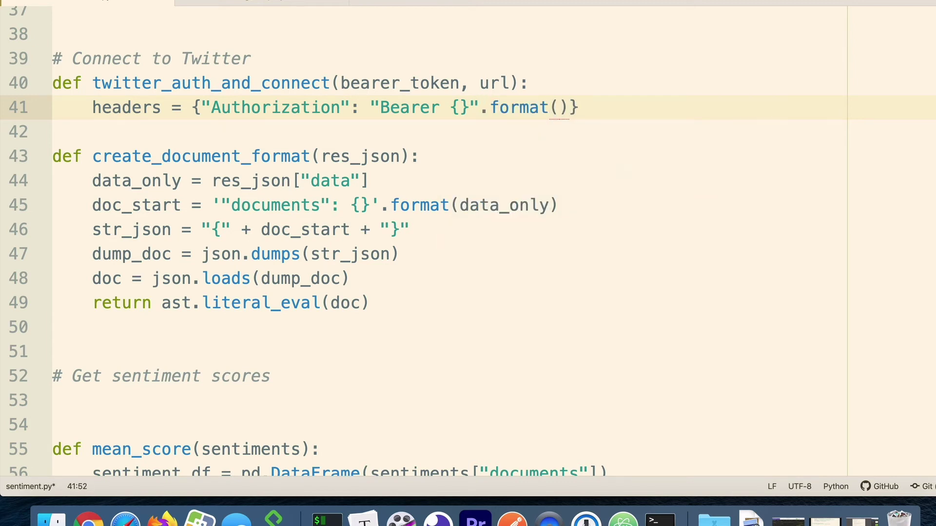
type("bear")
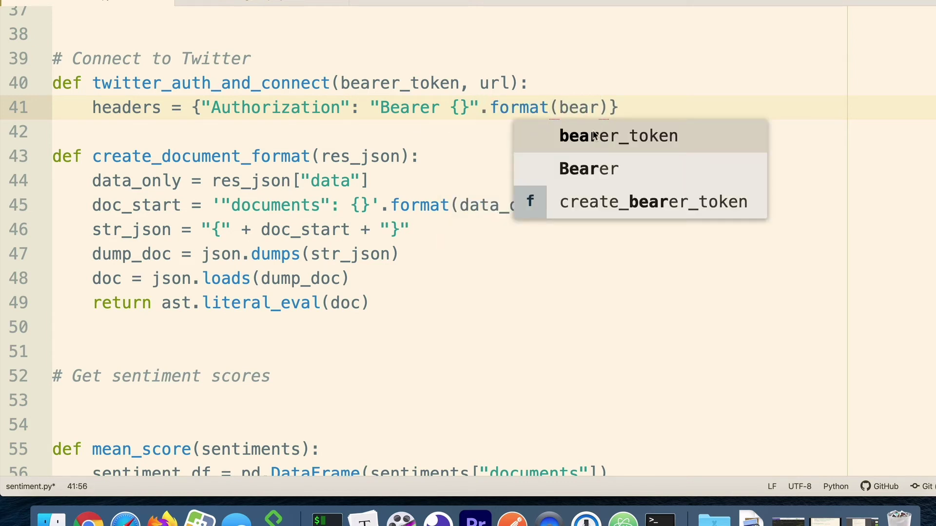
left_click(593, 131)
left_click(711, 115)
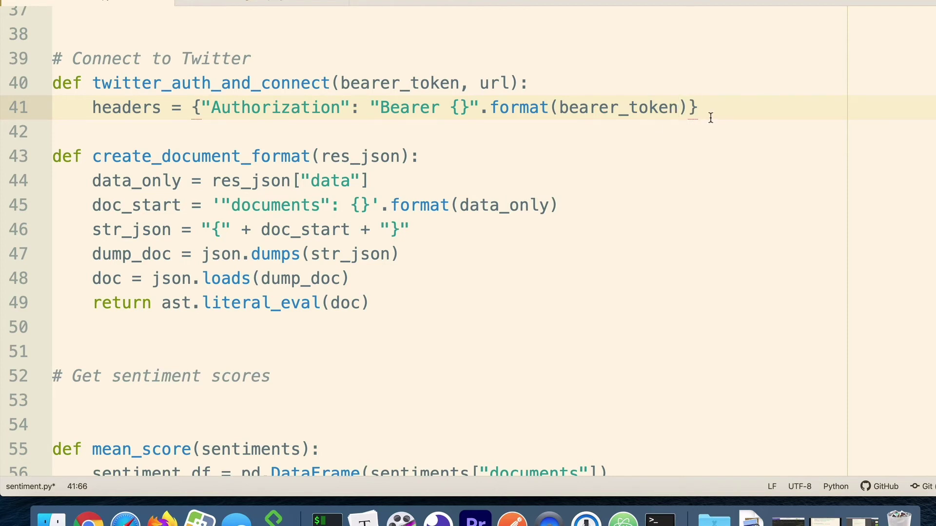
key("Return")
type("re")
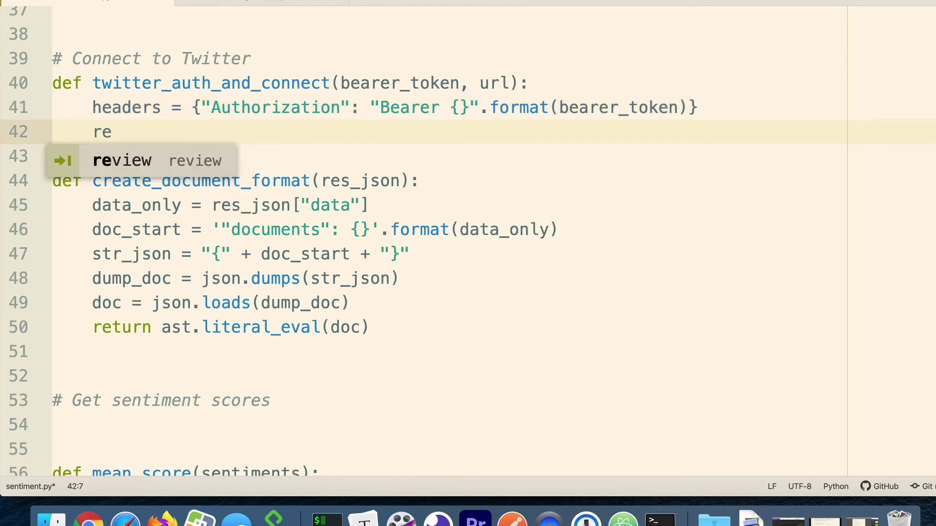
type("spo")
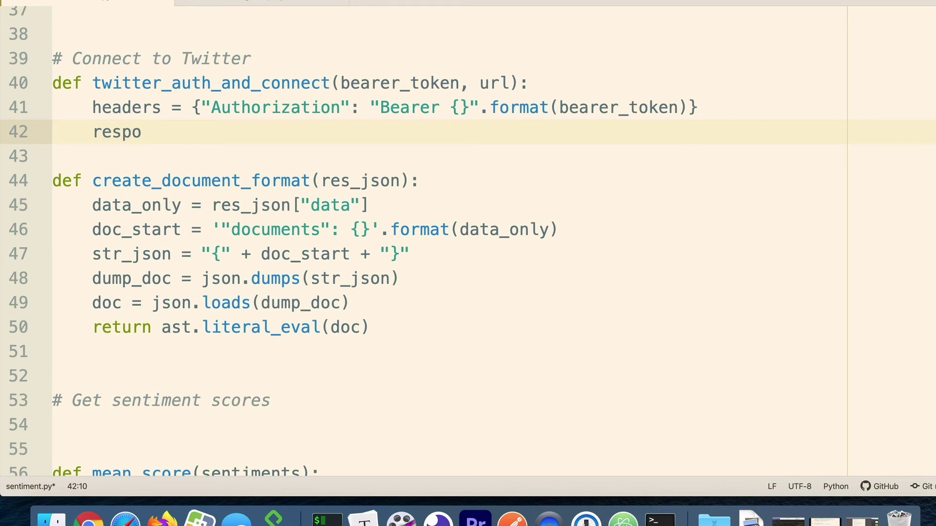
type("nse = r")
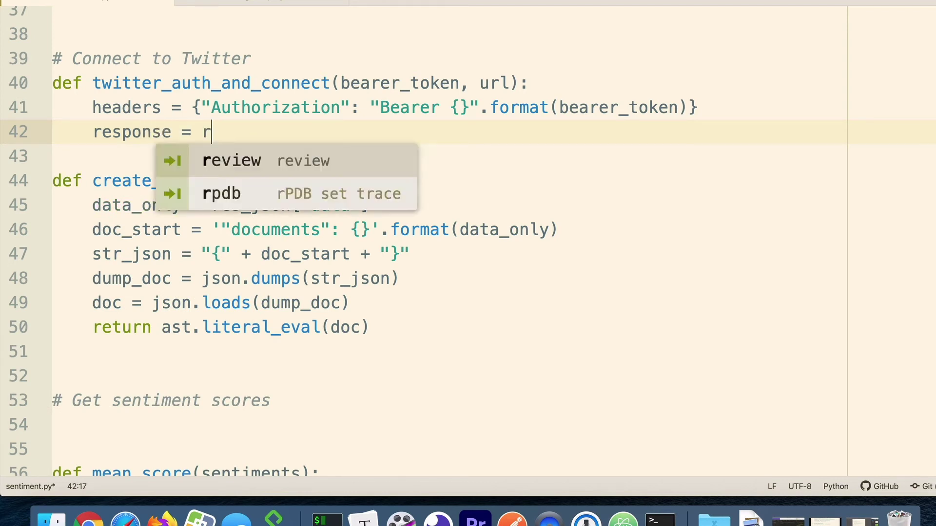
Add response = requests.request("GET", url, headers=headers) and begin the return line.
key("Tab")
key("BackSpace")
key("BackSpace")
key("BackSpace")
key("BackSpace")
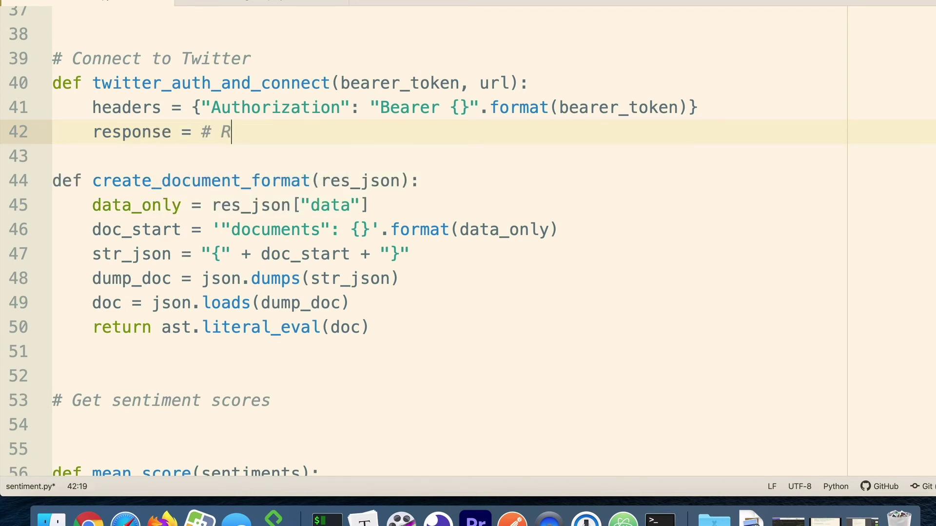
key("BackSpace")
key("BackSpace")
key("BackSpace")
type("req")
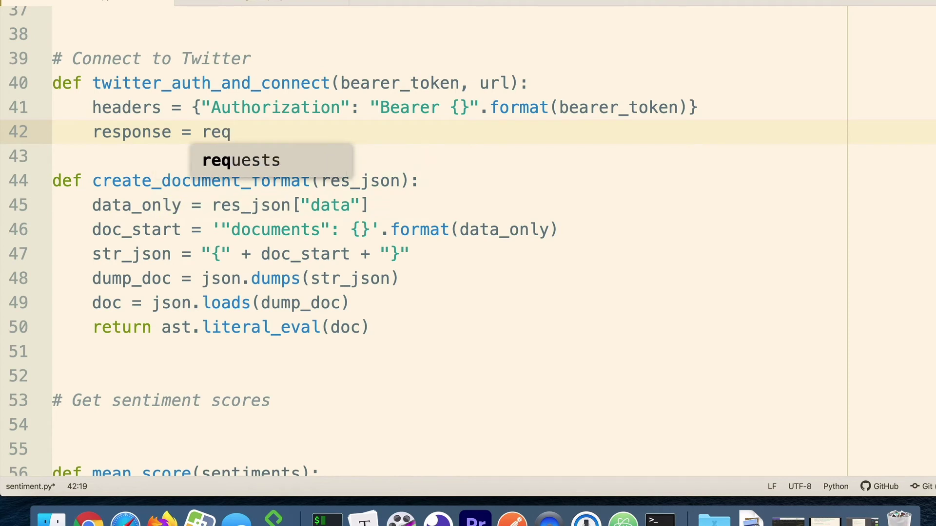
key("Tab")
type(".req")
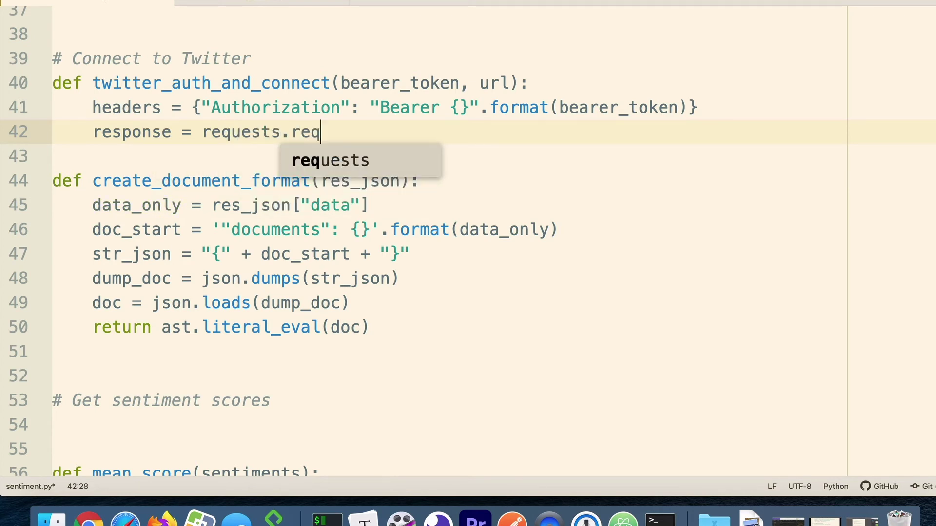
type("uest(")
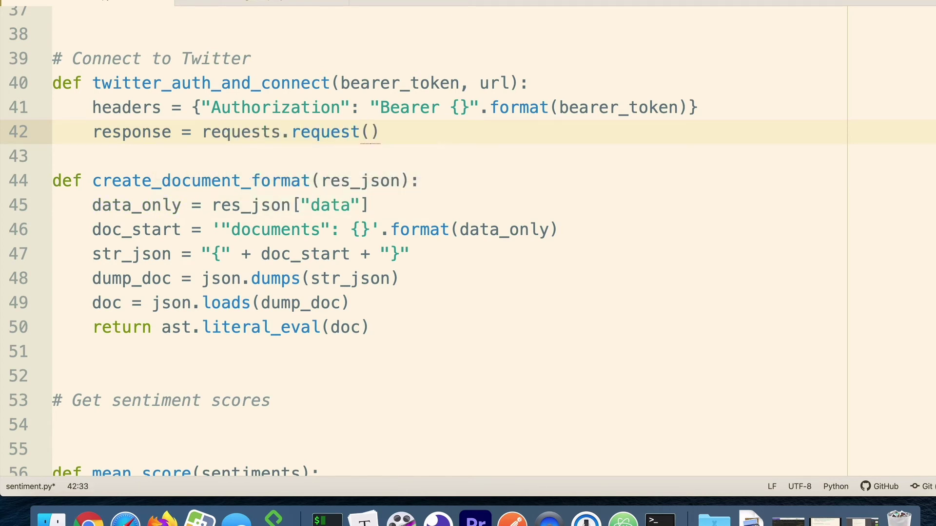
type("\"G")
type("ET\"")
type(", ")
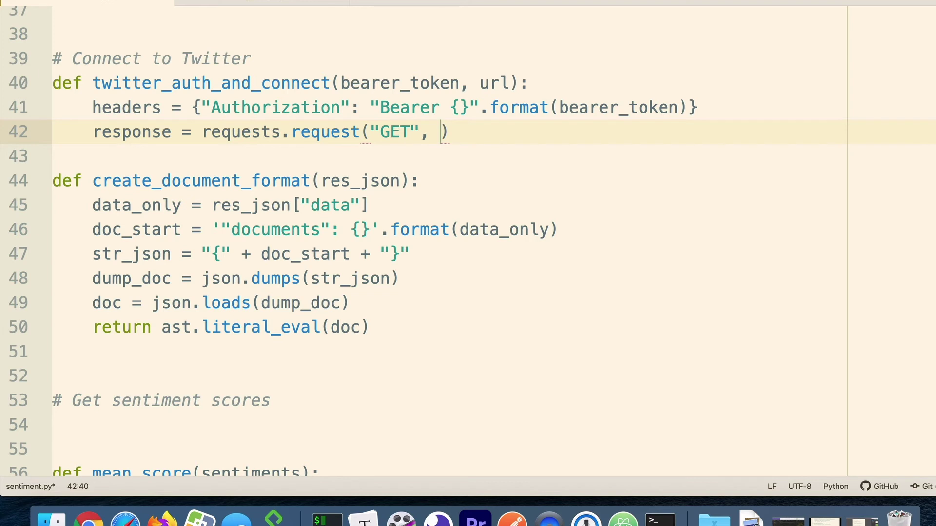
type("url, ")
type("headers=")
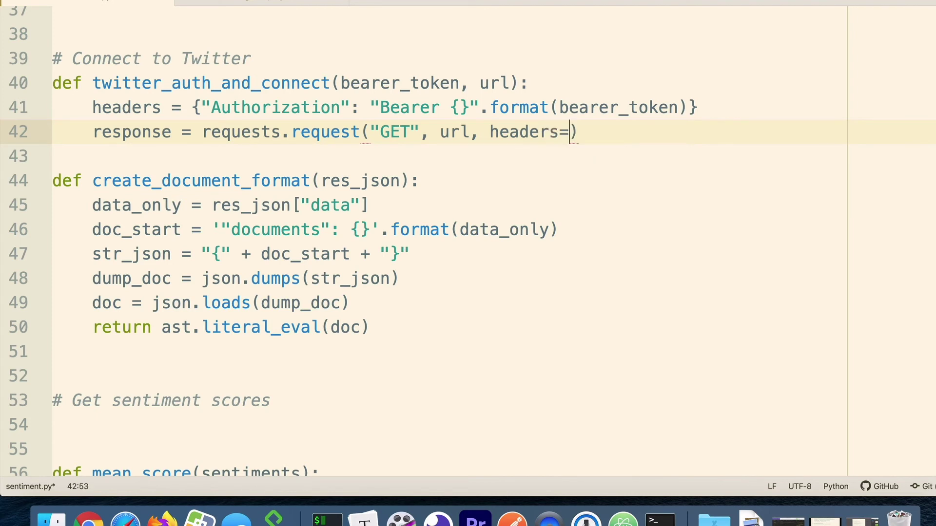
type("headers)")
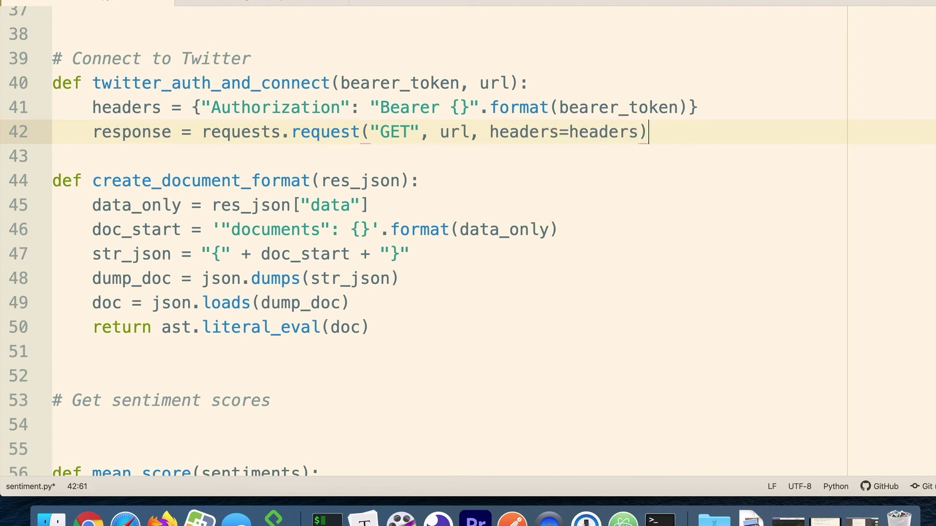
key("Return")
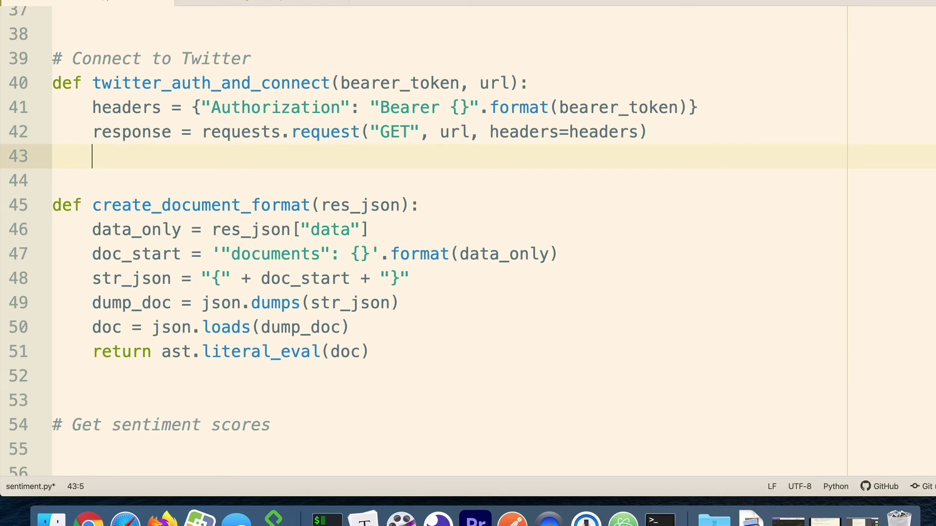
type("return ")
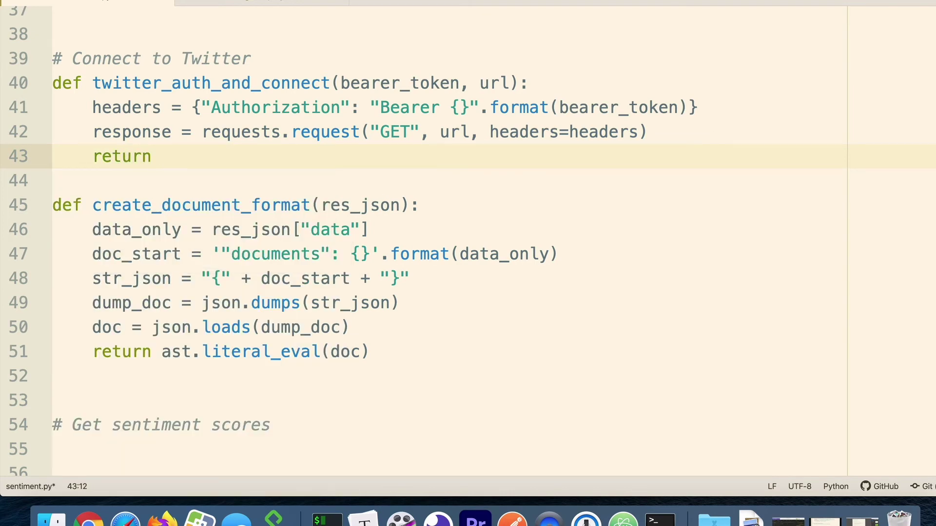
type("respon")
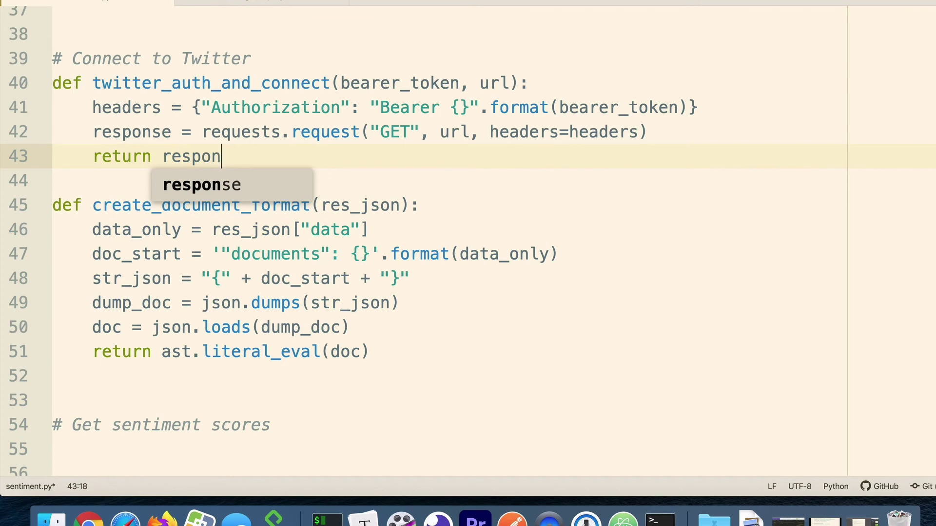
type("se.json(")
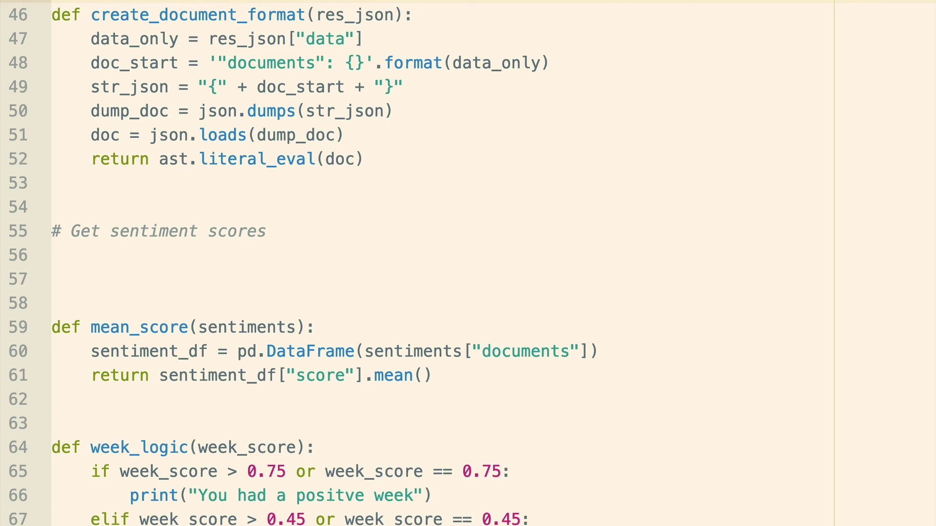
Declare sentiment_scores(headers, sentiment_url, document_format) under '# Get sentiment scores' and begin its body.
left_click(621, 256)
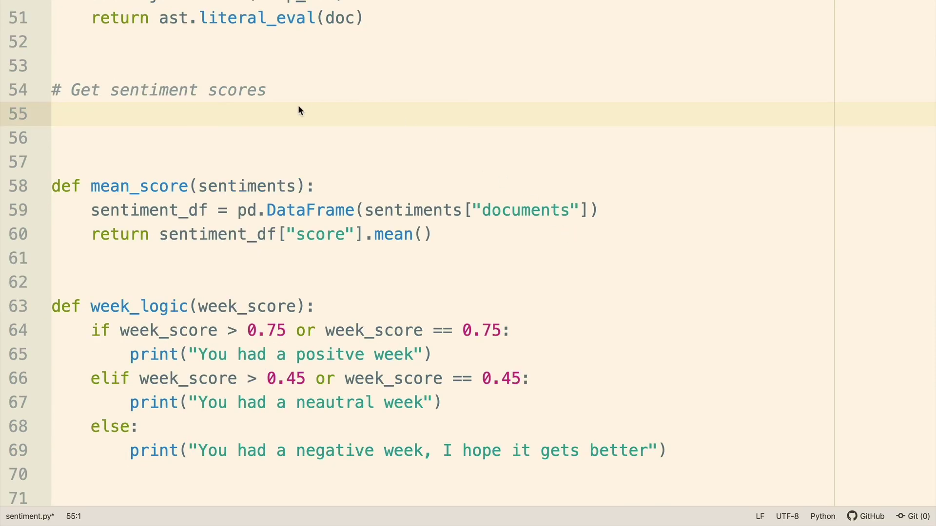
type("def ")
type("sentim")
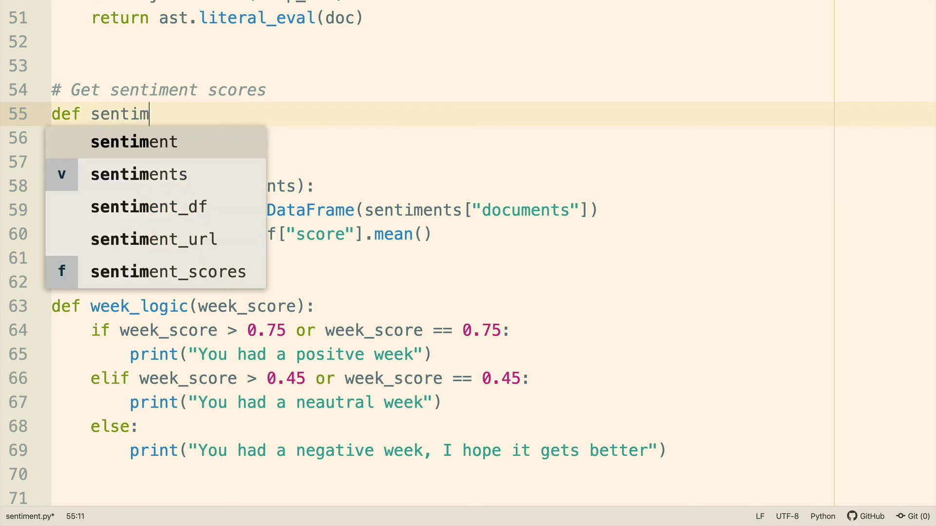
key("Tab")
type("_s")
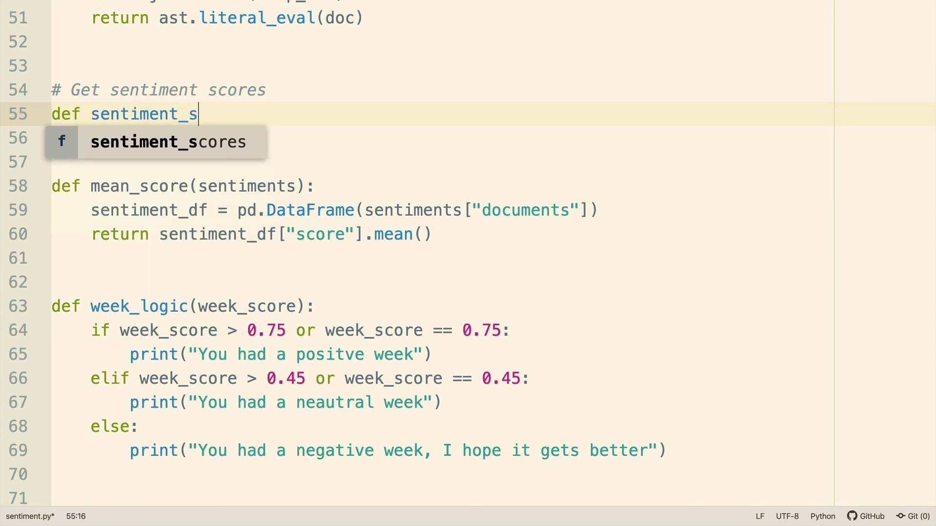
type("corert")
key("BackSpace")
type("s")
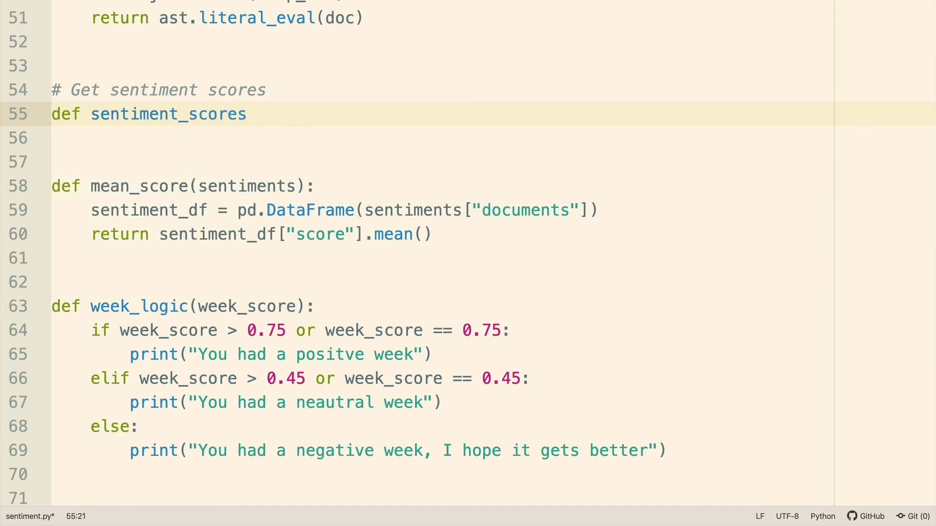
type("(hea")
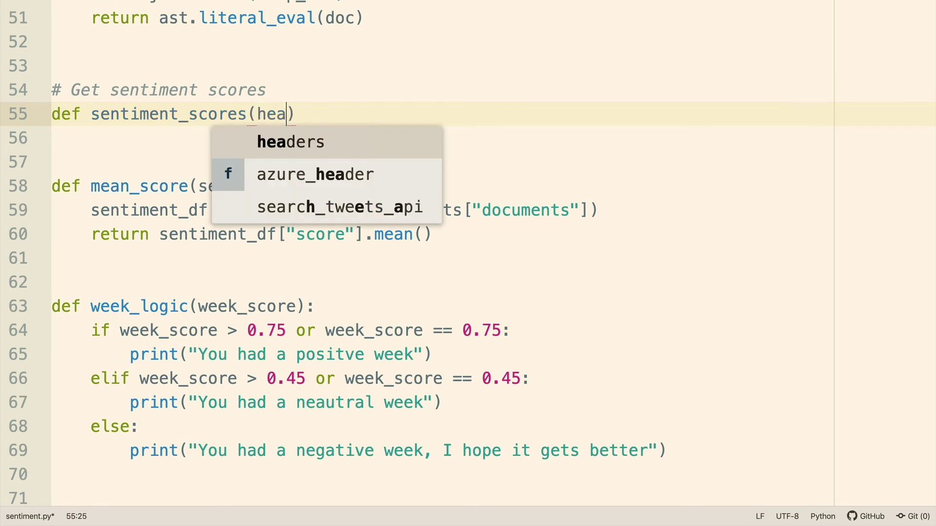
type("ders")
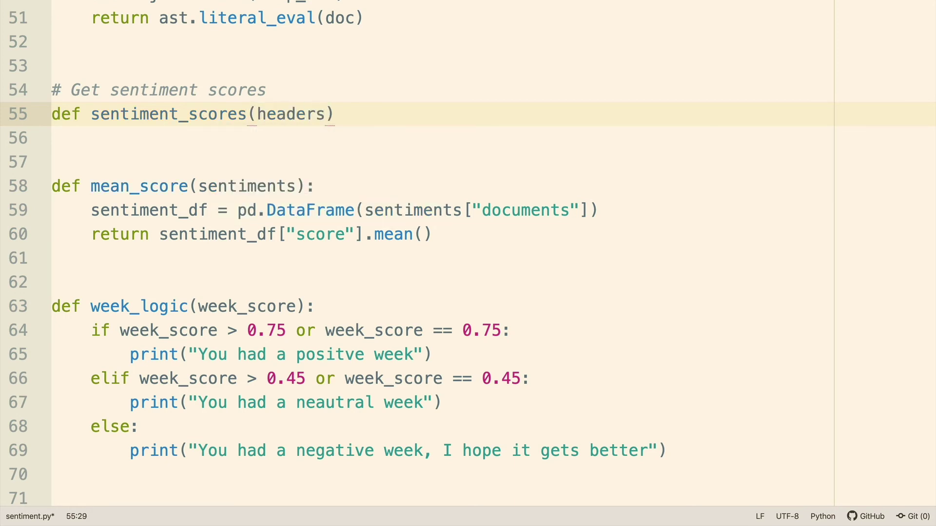
type(", ")
type("sentimet")
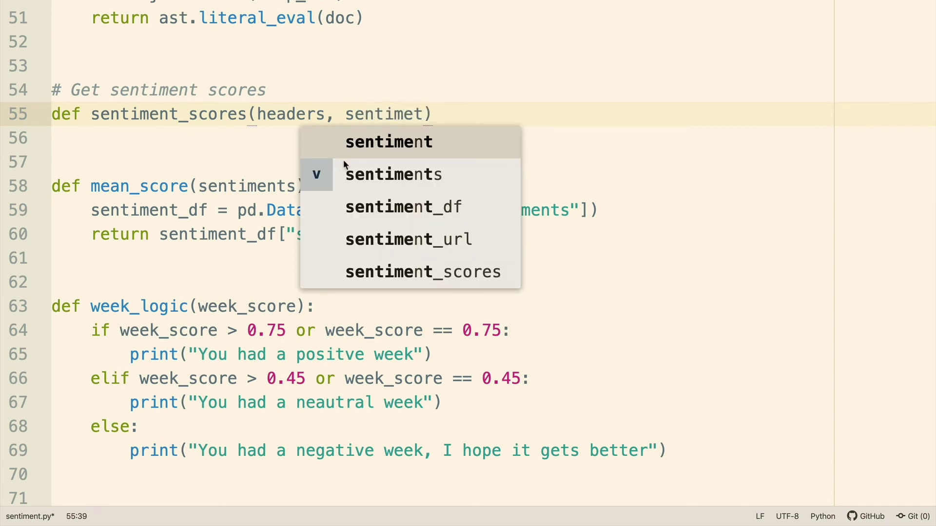
left_click(390, 235)
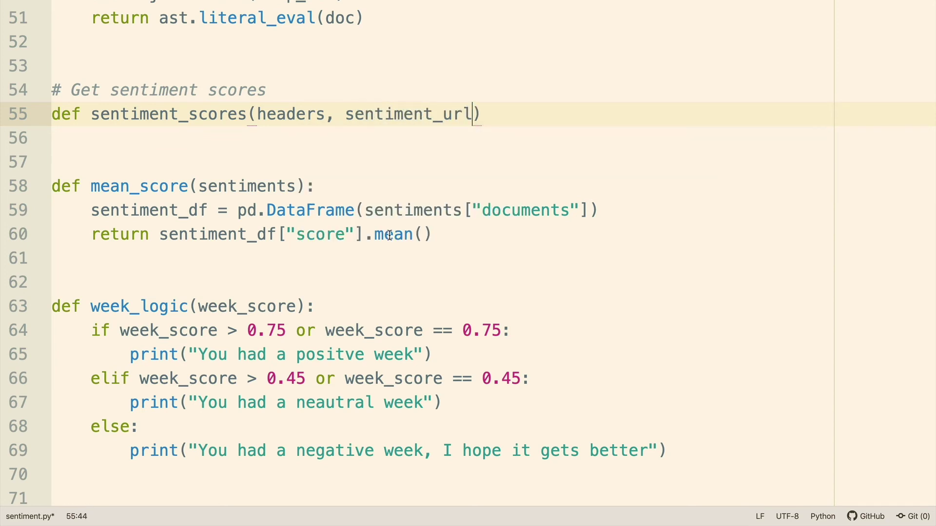
type(", docu")
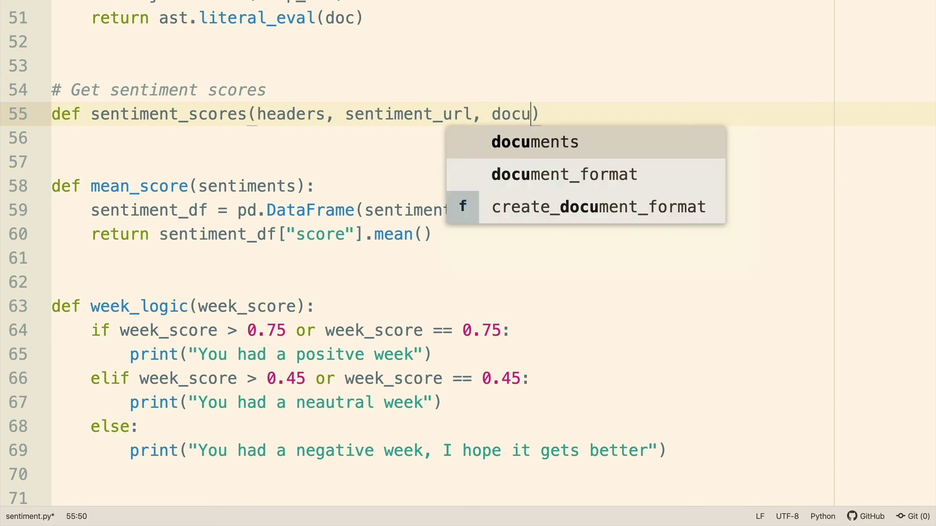
type("me")
left_click(523, 170)
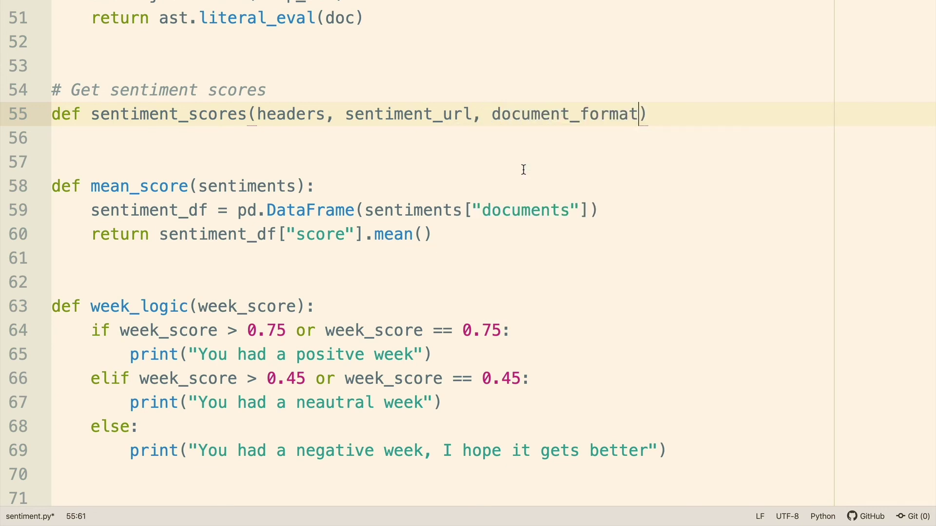
left_click(678, 104)
type(":")
key("Return")
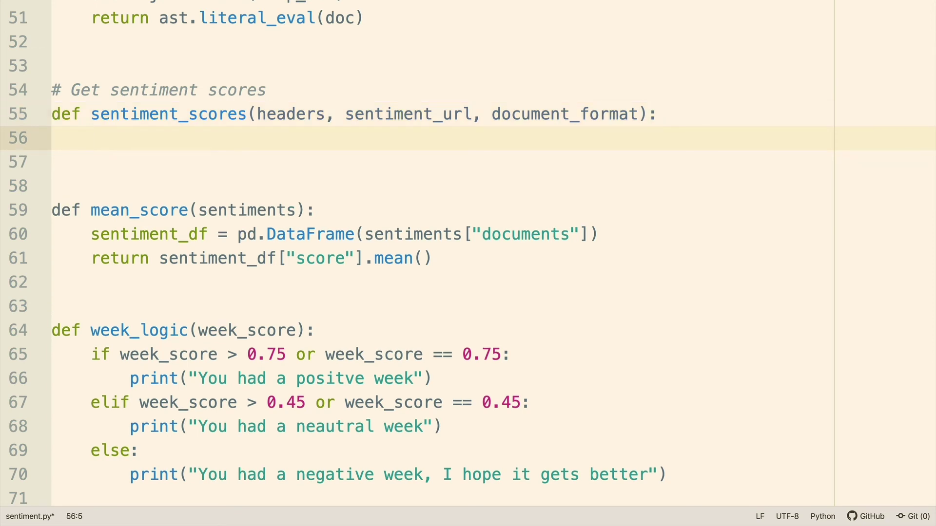
type("rese")
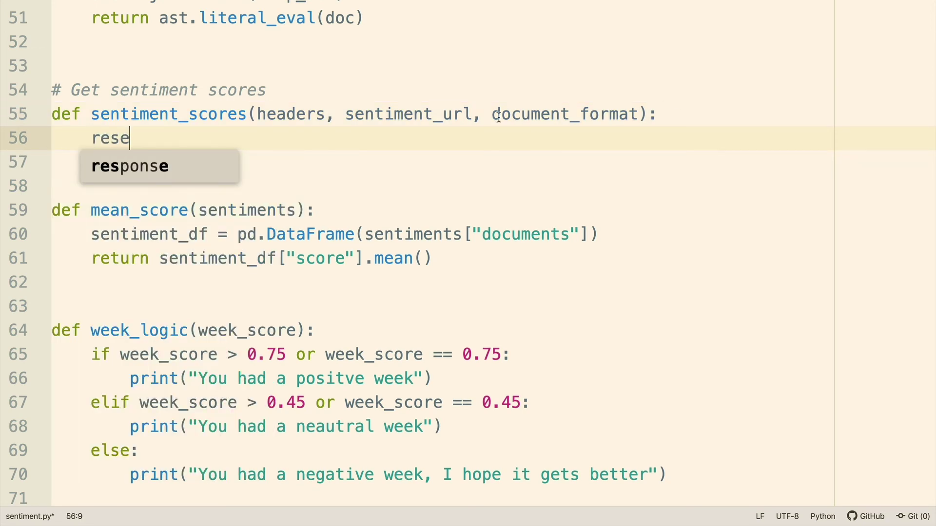
Write response = requests.post(sentiment_url, headers) in sentiment_scores.
left_click(190, 165)
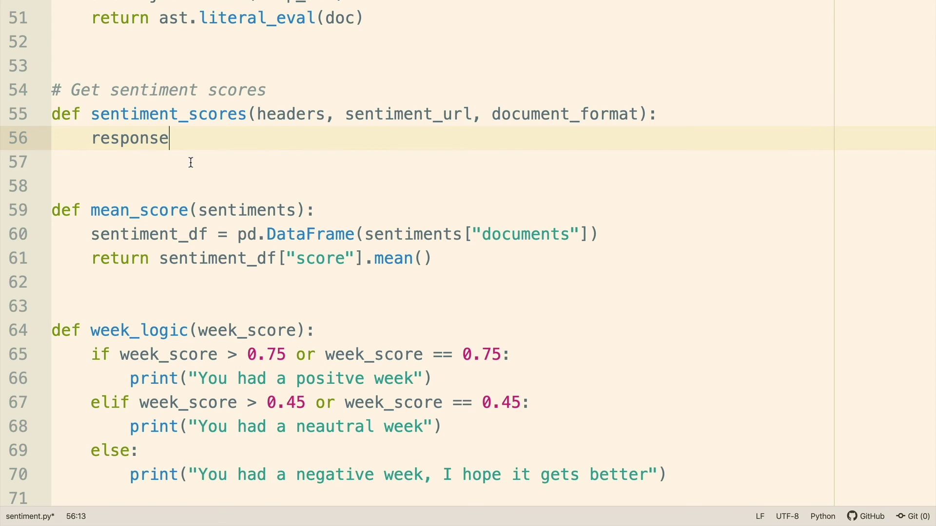
type(" = re")
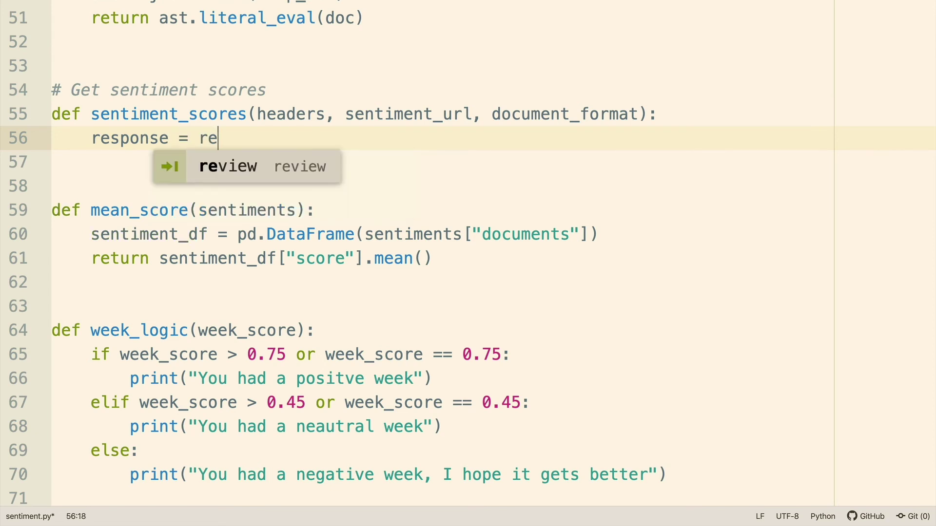
type("ques")
left_click(225, 170)
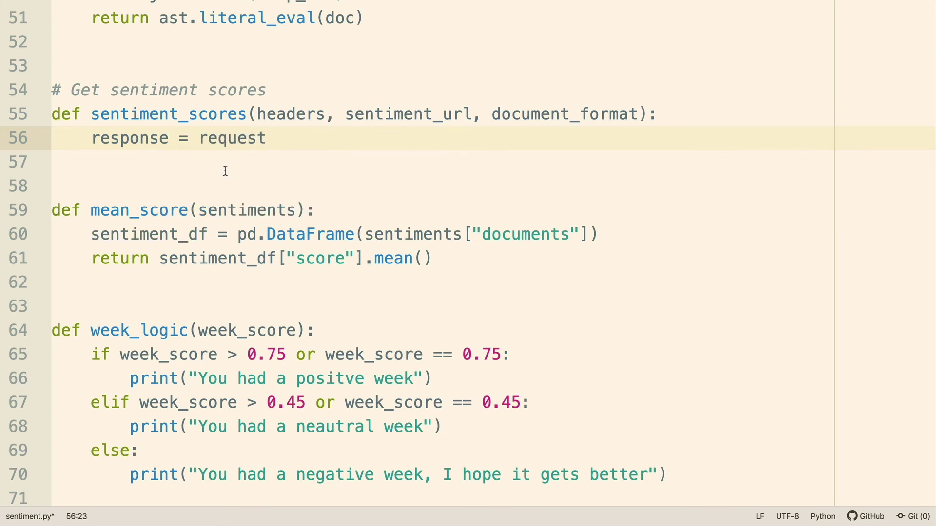
type("s")
type(".")
type("post")
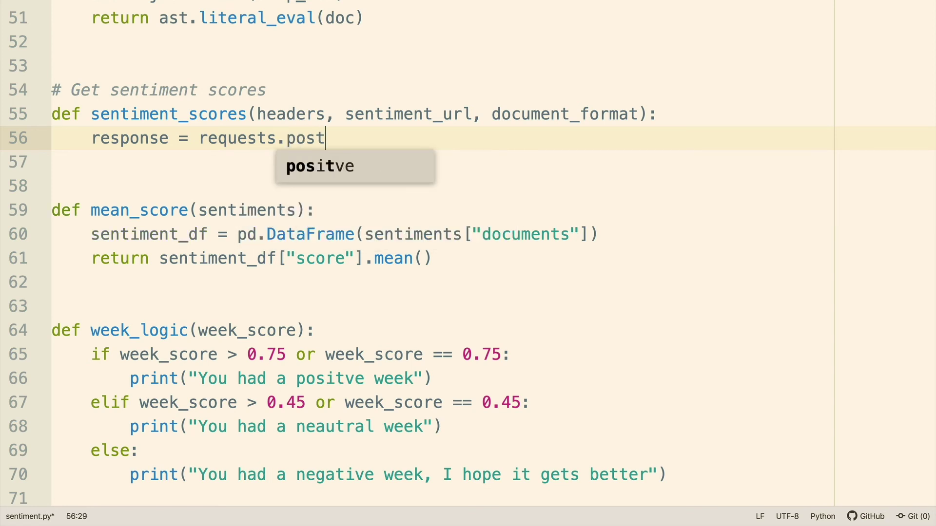
type("(s")
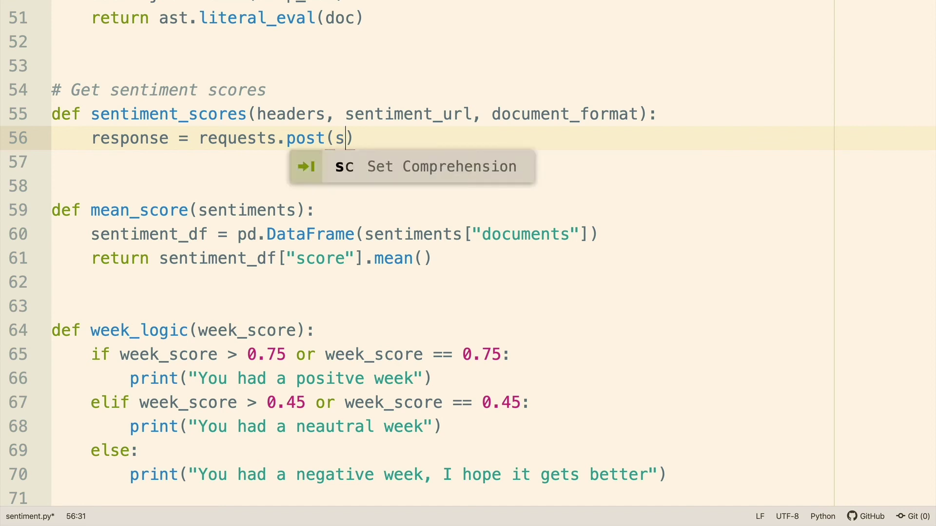
type("en")
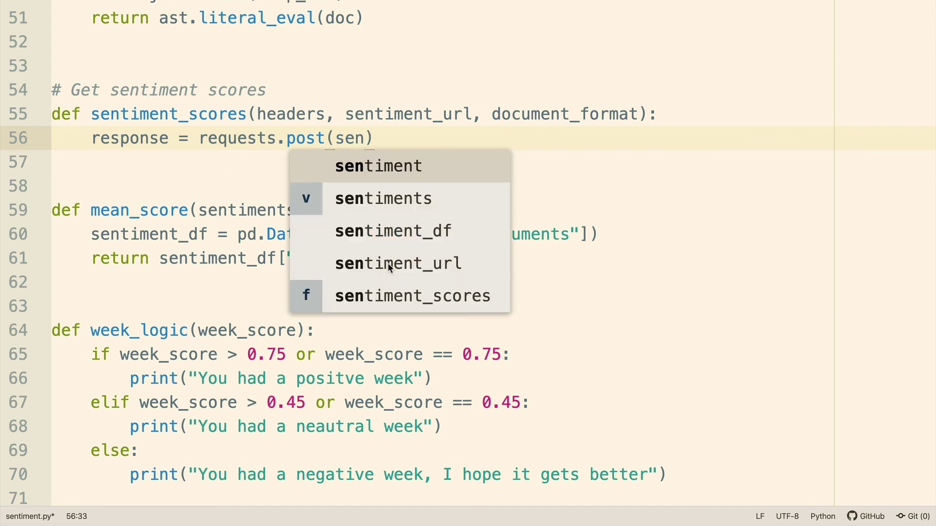
left_click(387, 265)
type(", head")
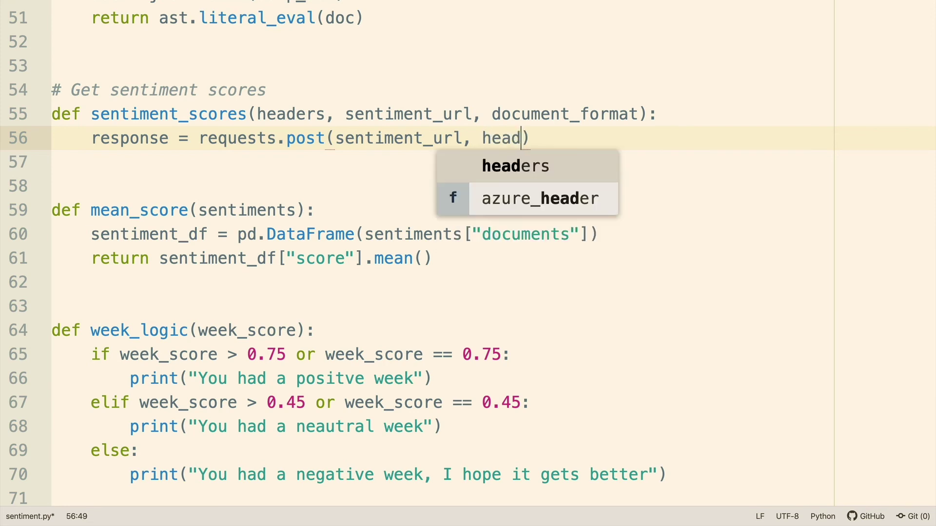
key("Tab")
key("Right")
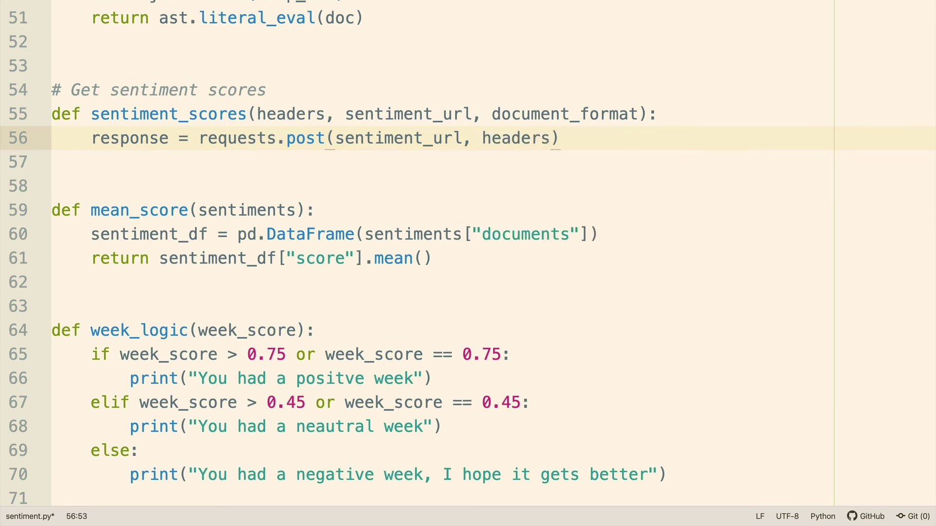
Remove the stray blank line, add json=document_format to the post call, and start the return line.
key("Down")
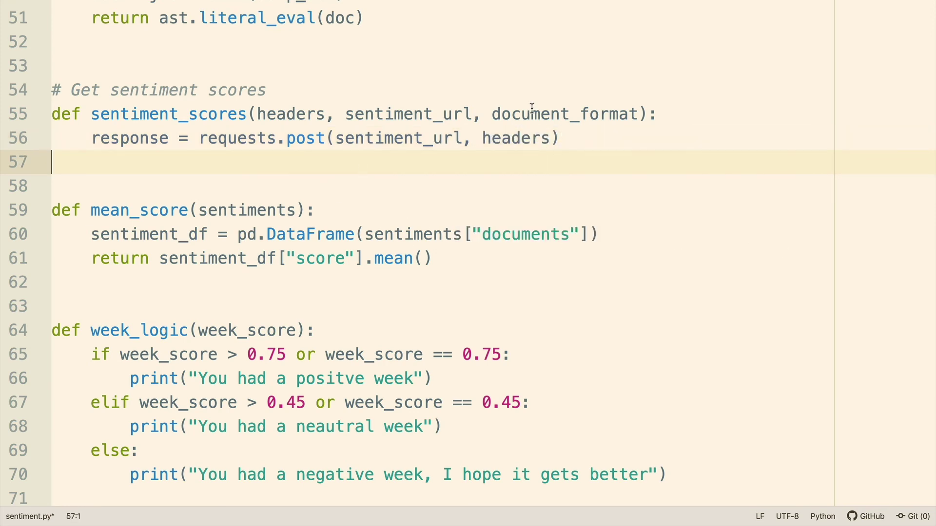
key("Up")
key("Return")
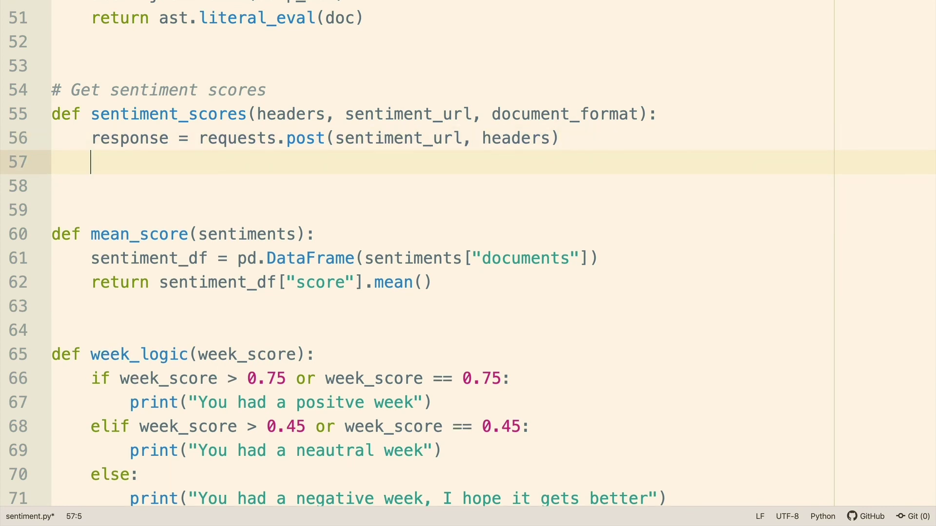
key("BackSpace")
key("BackSpace")
key("Left")
key("Left")
key("Right")
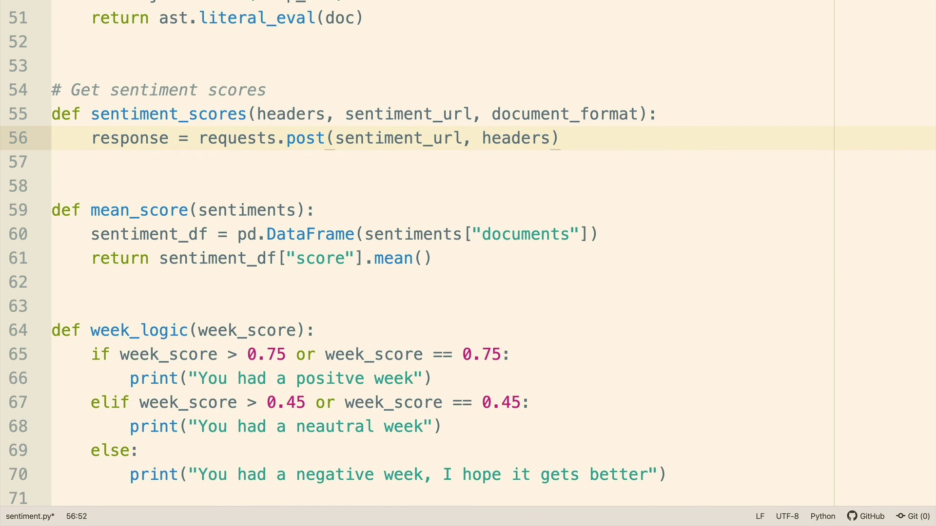
type(", json")
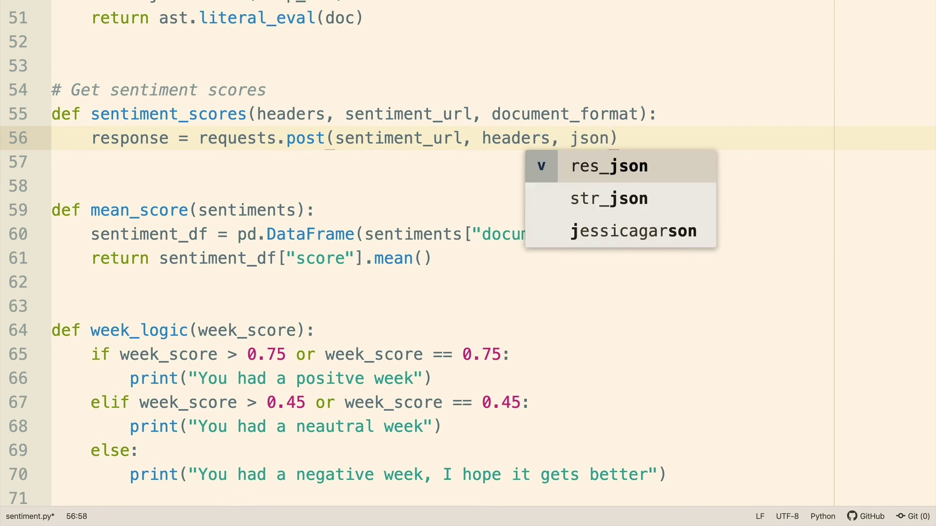
type("=de")
key("BackSpace")
type("oc")
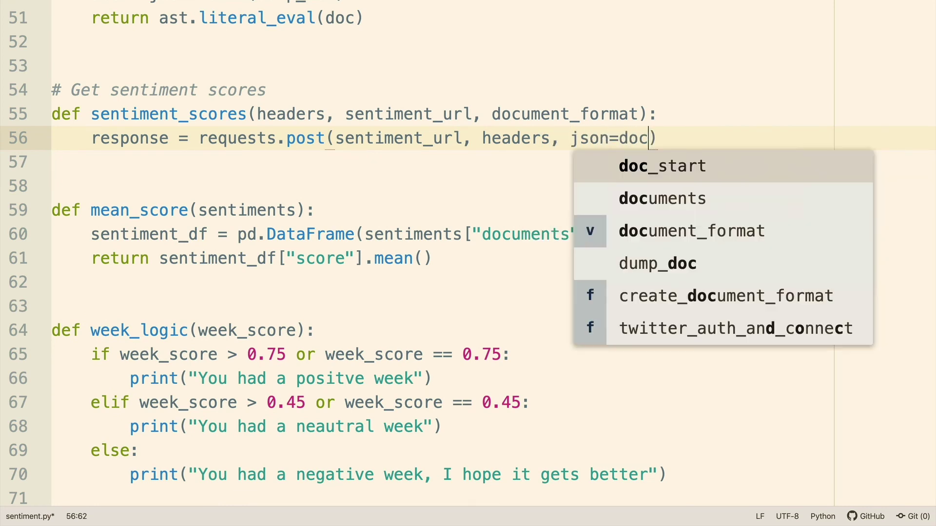
type("um")
left_click(681, 199)
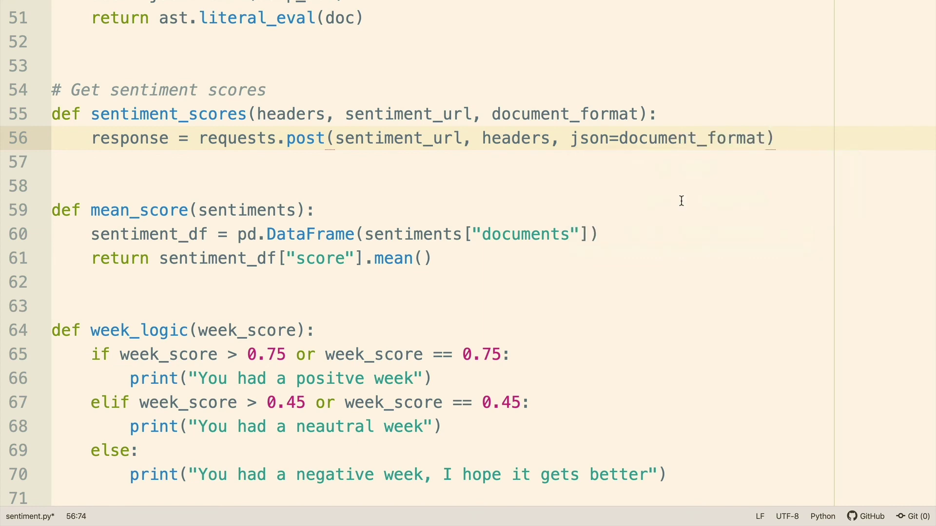
key("Right")
key("Return")
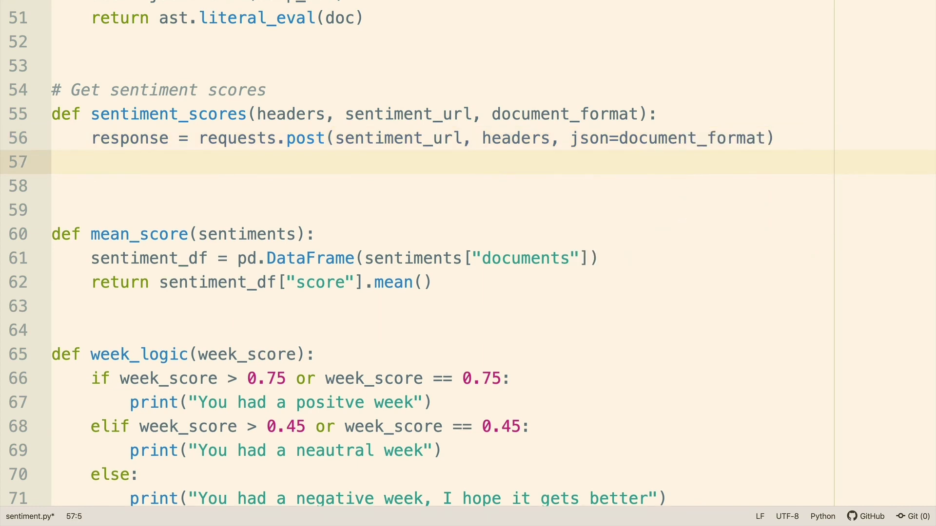
type("retu")
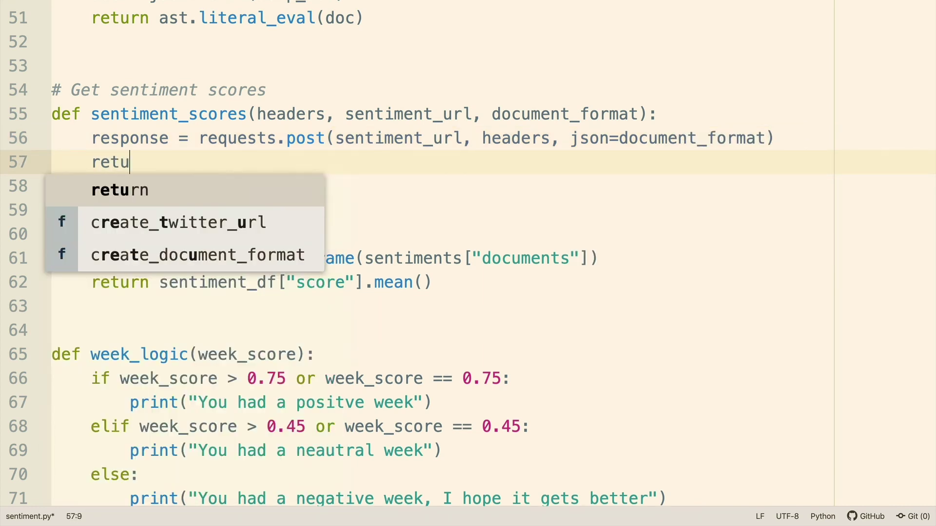
type("rn respons")
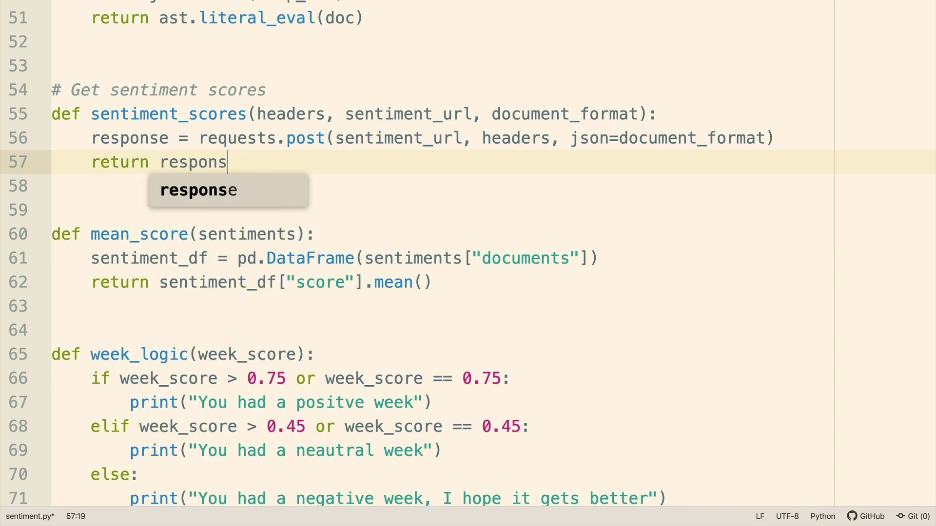
type("e.json")
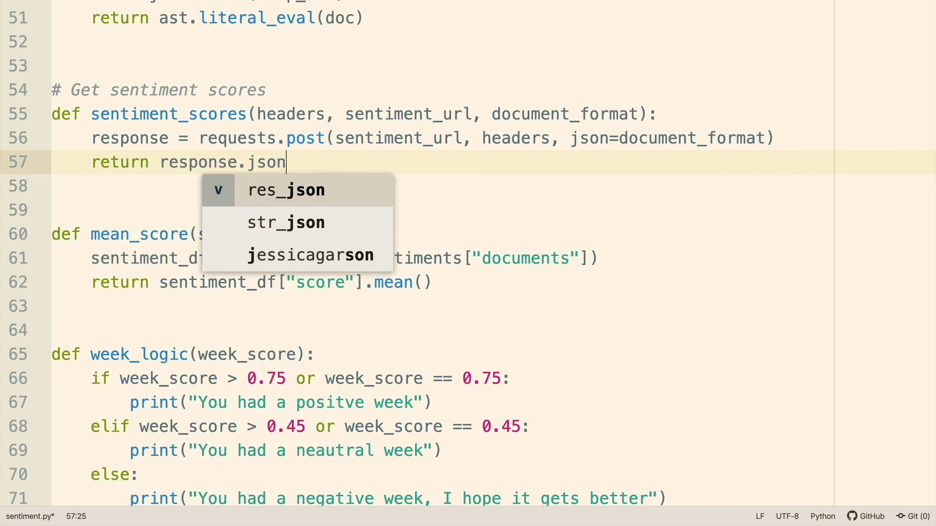
scroll(562, 238, "down", 3)
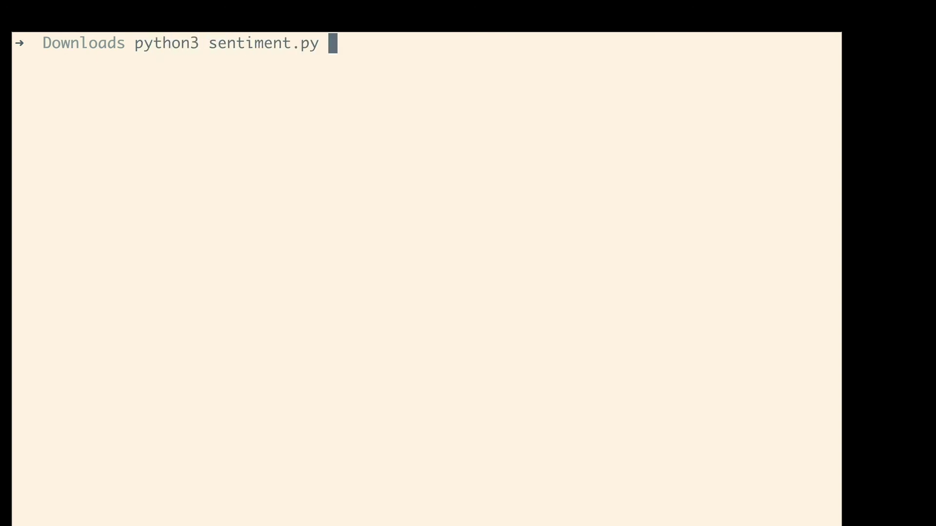
Run python3 sentiment.py from the Downloads folder.
key("Return")
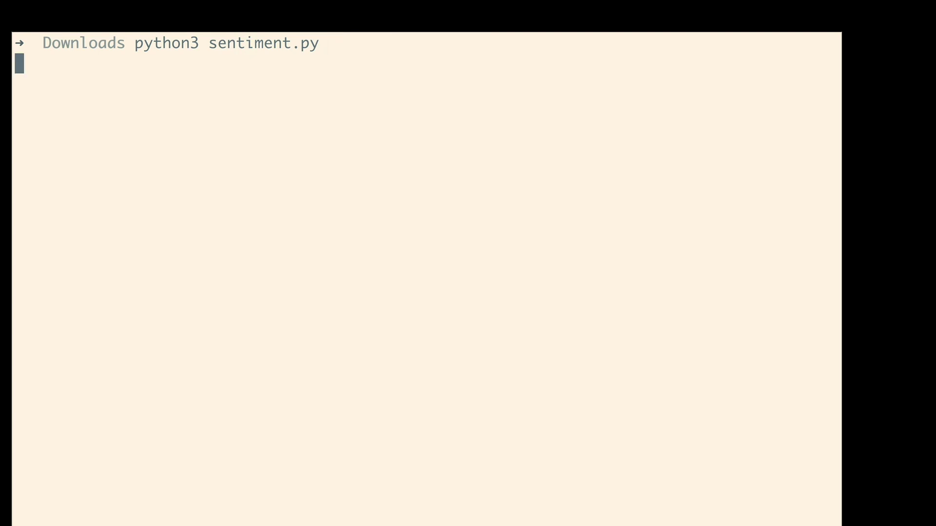